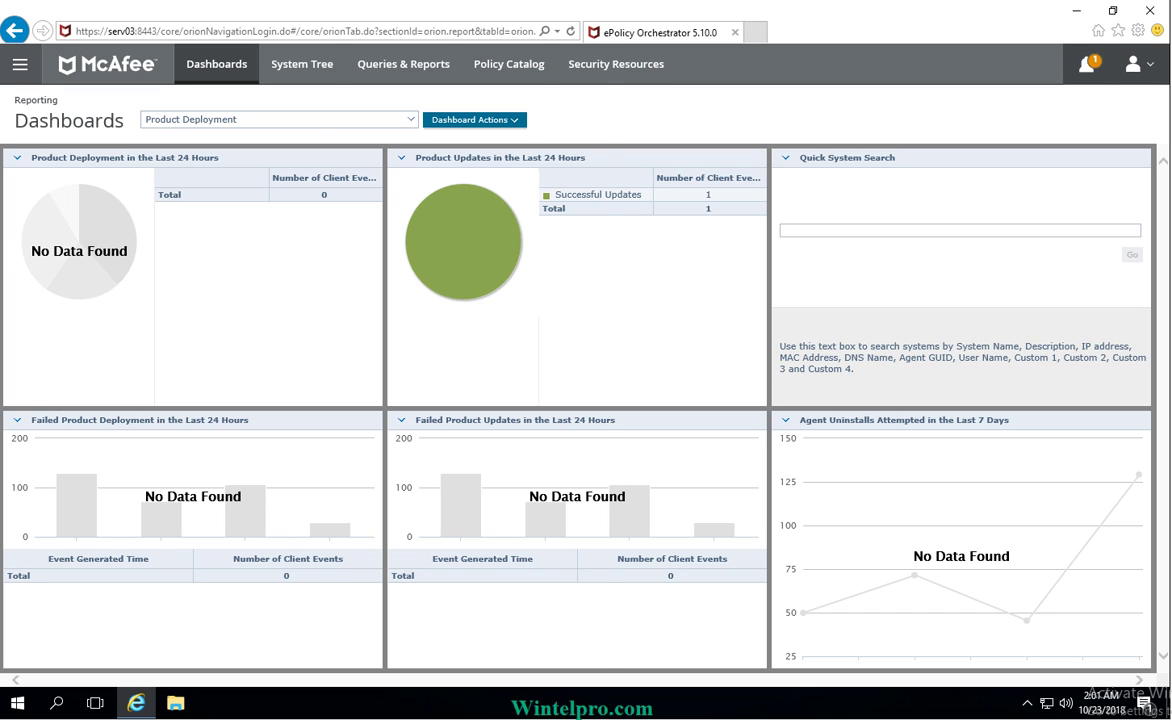
# - Open the ePO console's main navigation menu
pyautogui.click(20, 64)
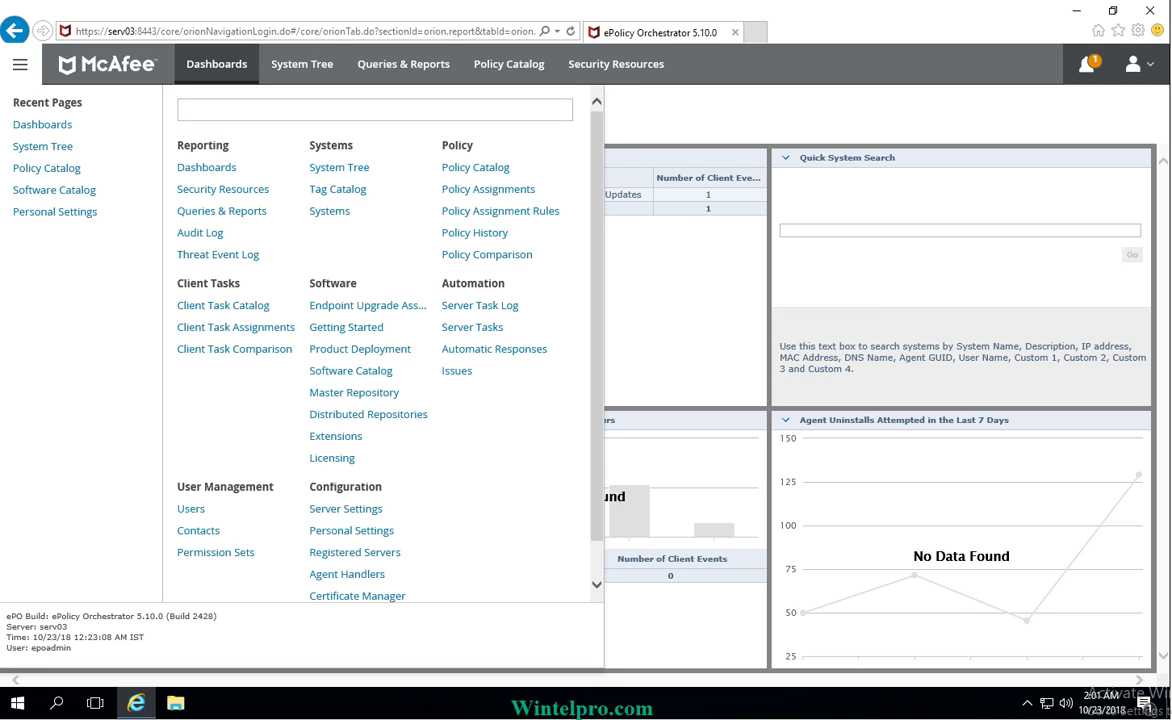
# - Go to the System Tree to see Operation Team's assigned policies
pyautogui.click(302, 64)
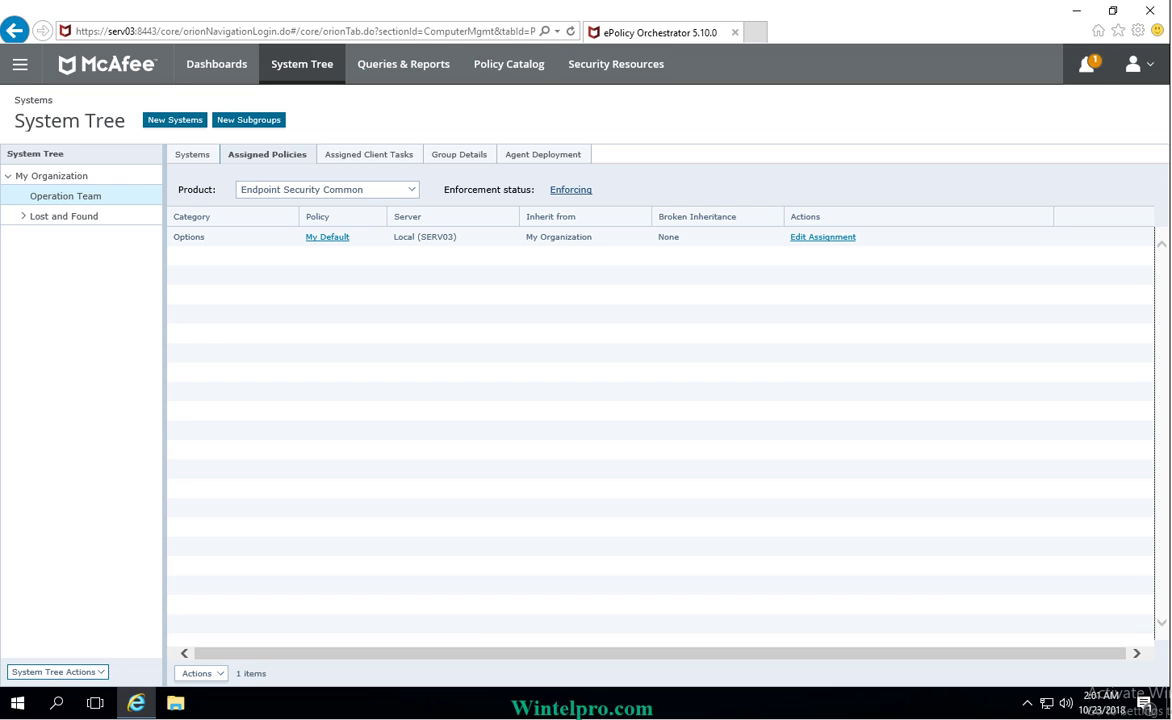
# - Keep the product filter on Endpoint Security Common and open the My Default policy
pyautogui.click(327, 189)
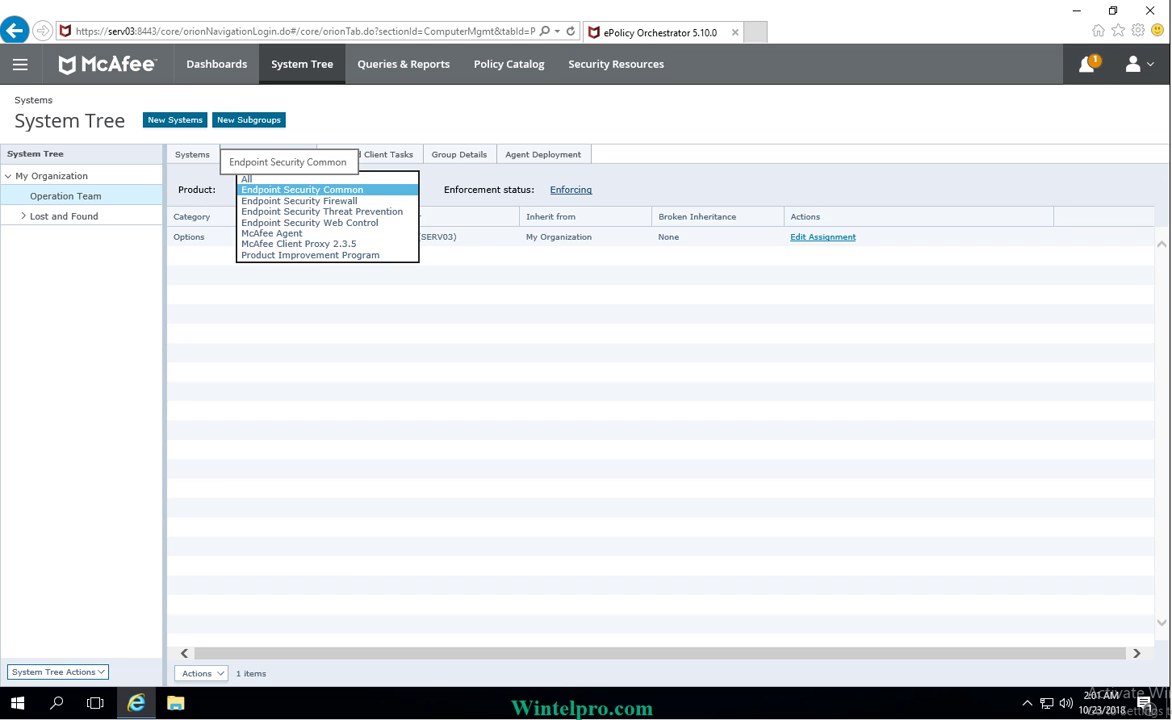
pyautogui.press('Return')
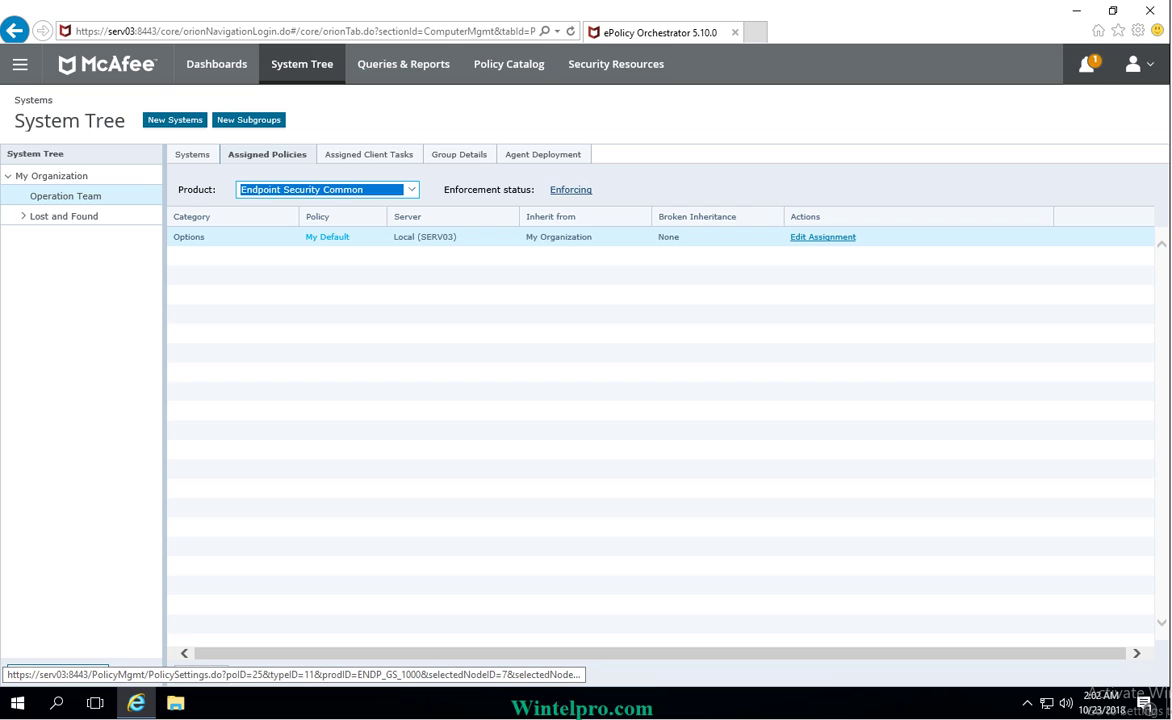
pyautogui.hotkey('alt', 'Down')
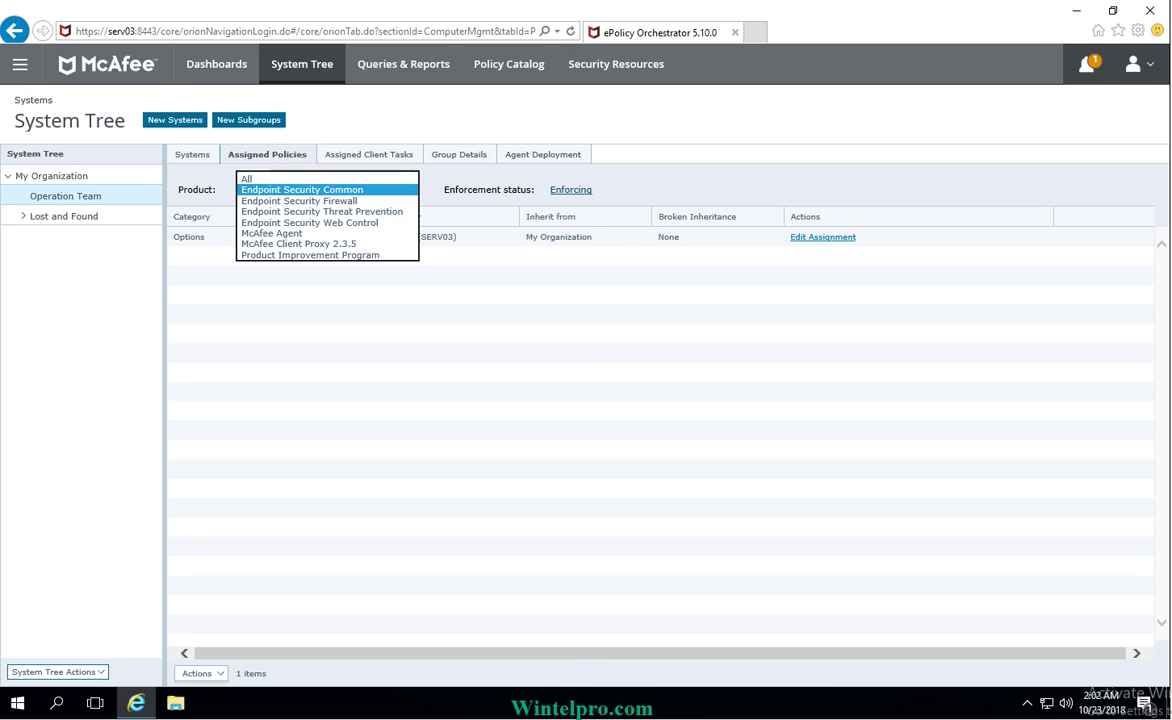
pyautogui.press('Return')
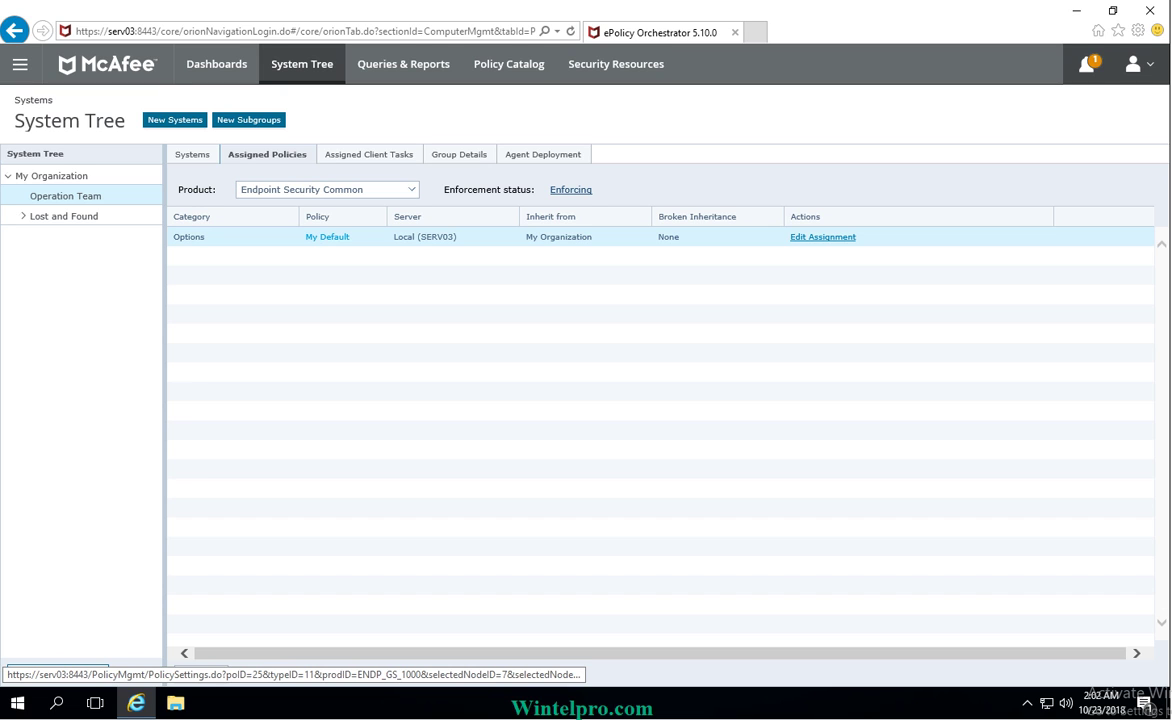
pyautogui.click(327, 237)
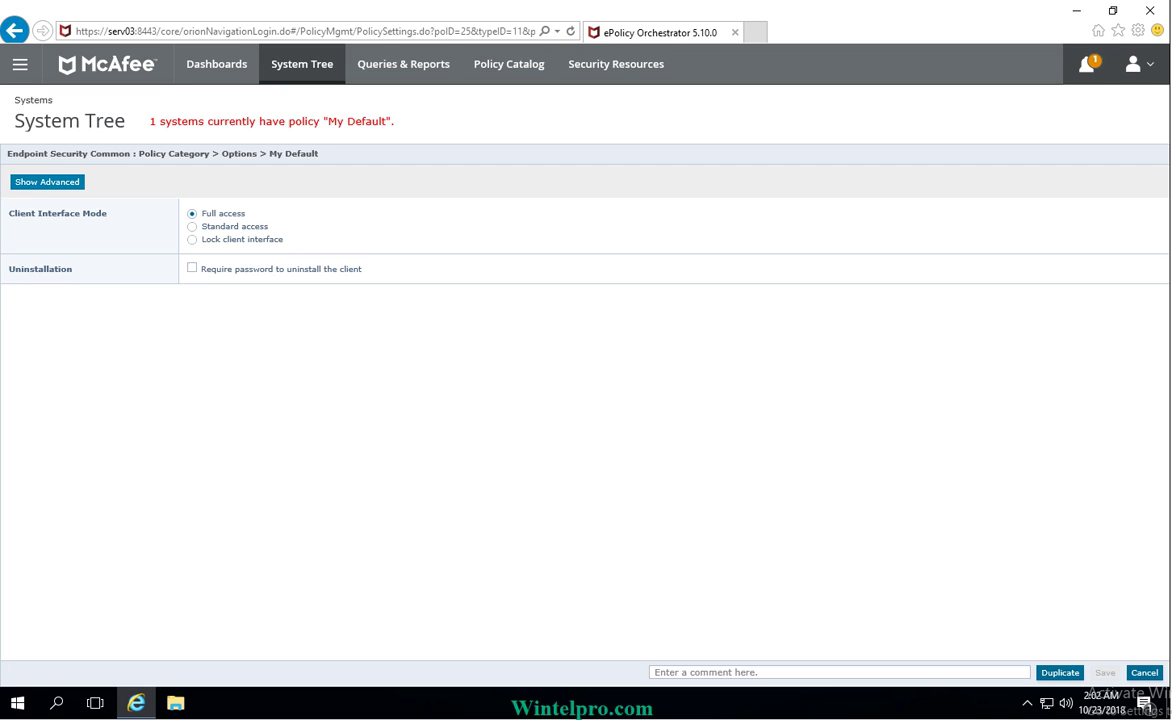
# - Show advanced settings and set Client Interface Mode to Lock client interface
pyautogui.click(47, 182)
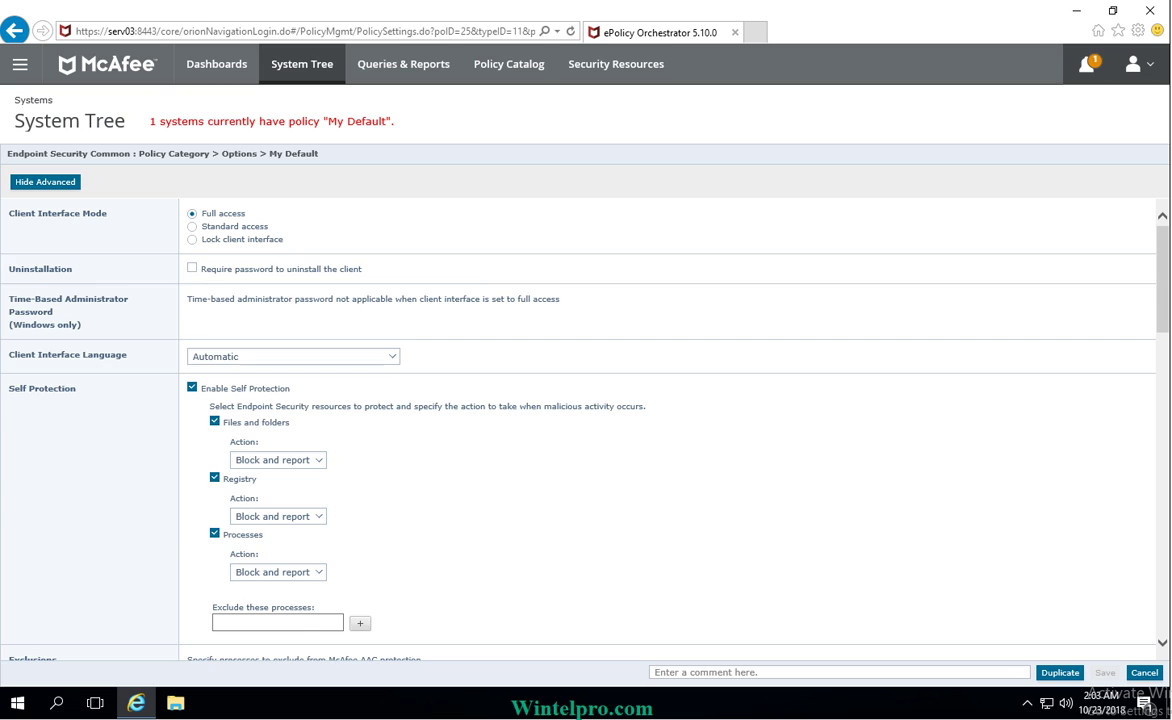
pyautogui.click(192, 239)
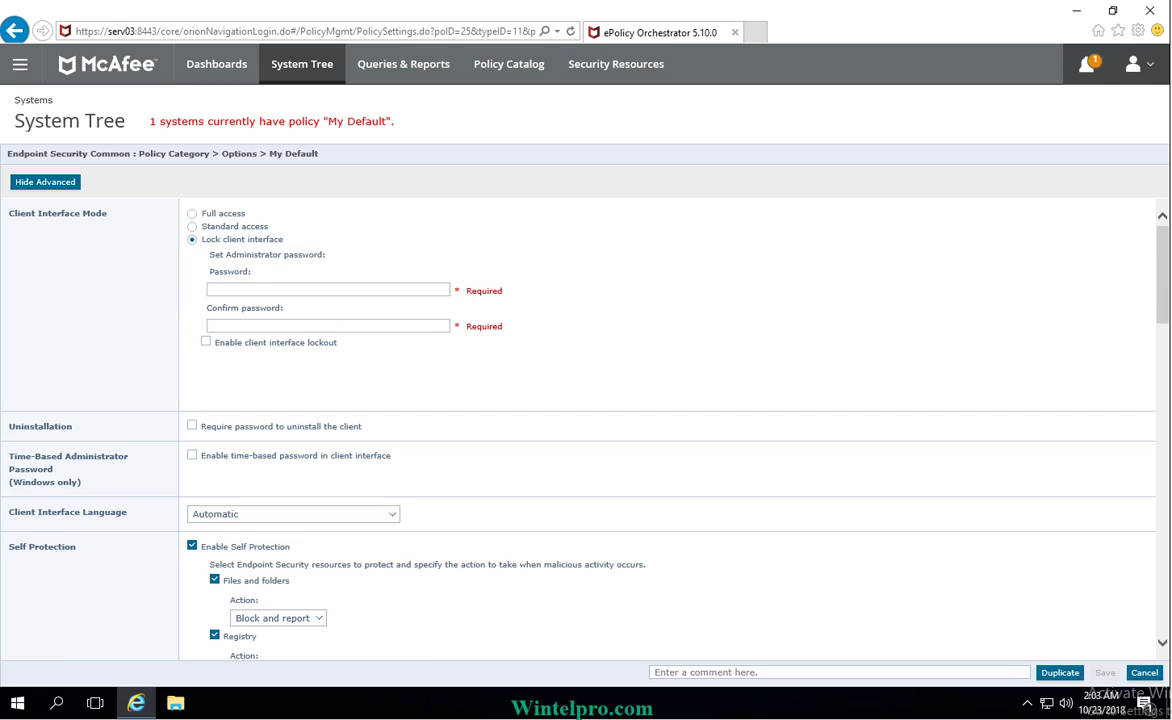
# - Enter and confirm the administrator password, then enable client interface lockout (3 attempts, 5 minutes, 15 minutes)
pyautogui.click(210, 289)
pyautogui.write('**')
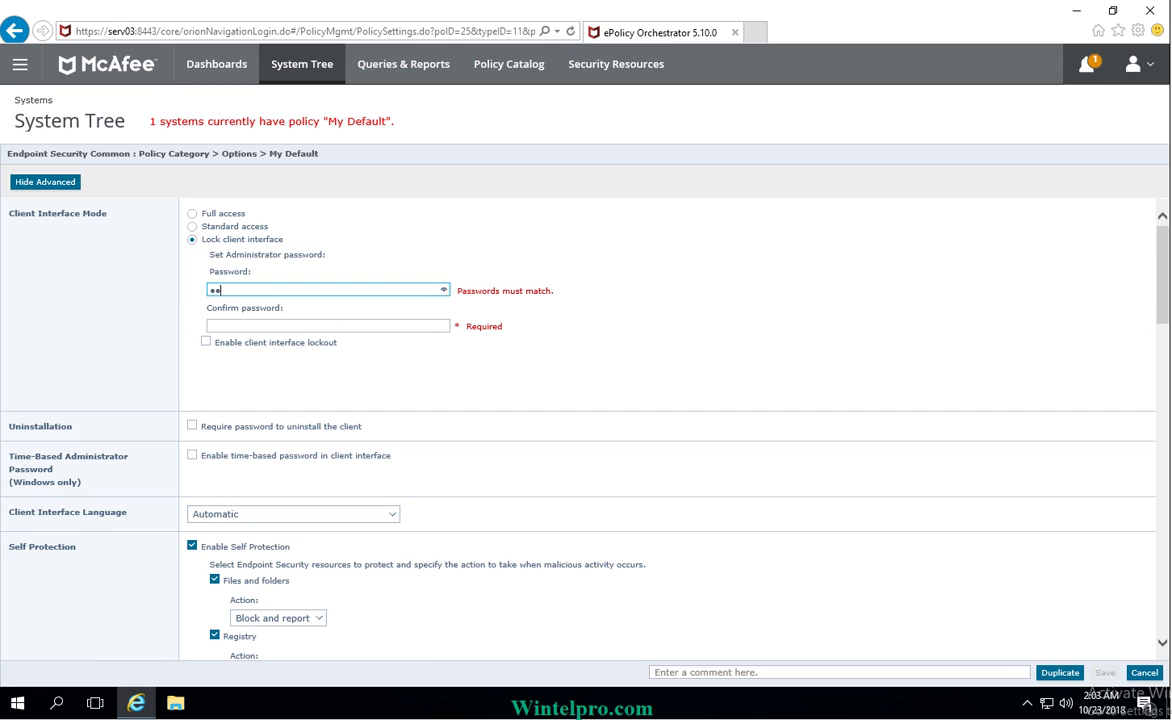
pyautogui.write('**********')
pyautogui.click(210, 325)
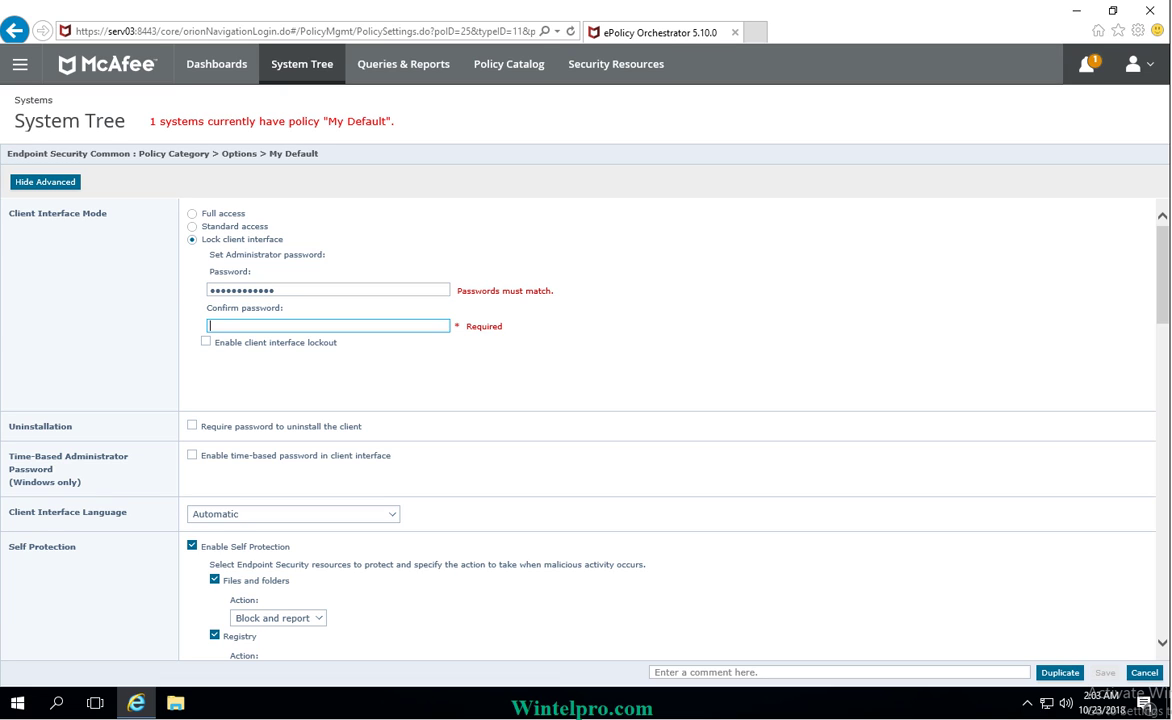
pyautogui.write('************')
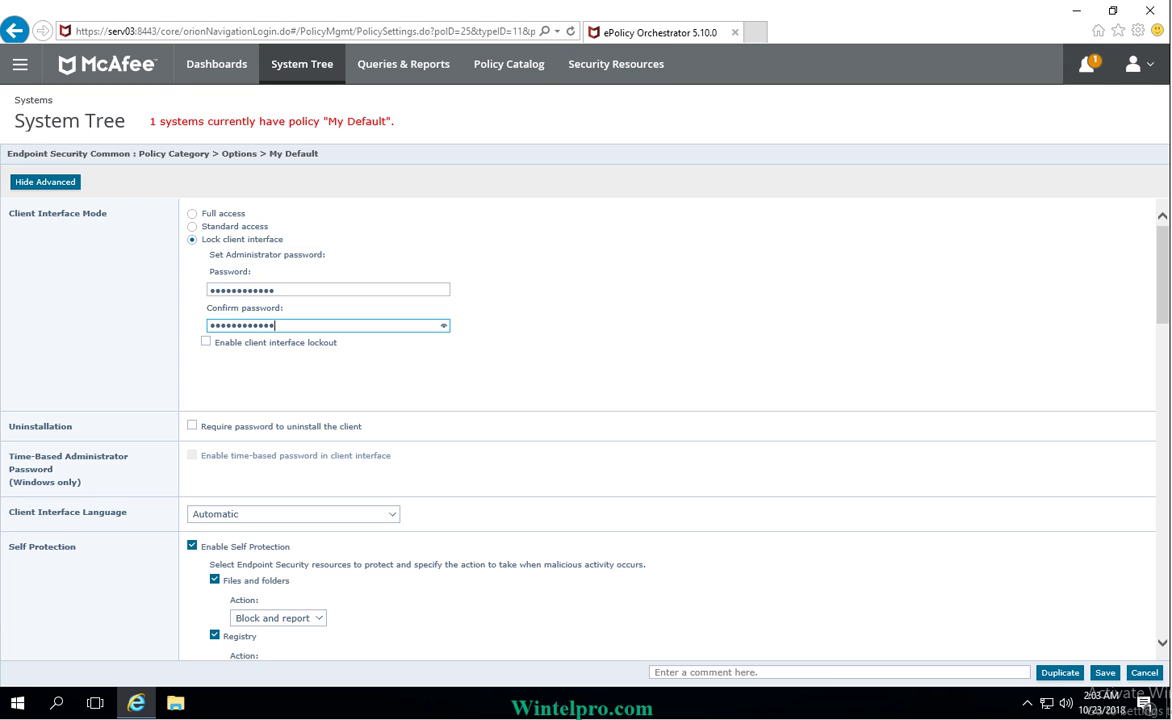
pyautogui.press('Tab')
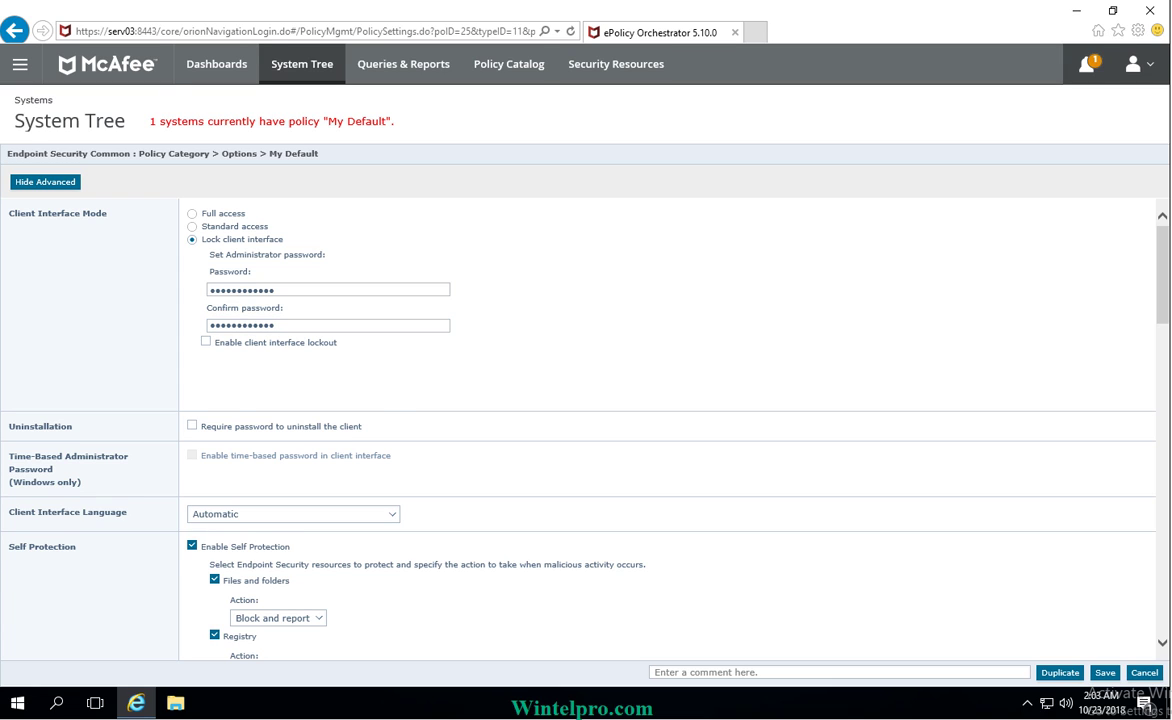
pyautogui.press('space')
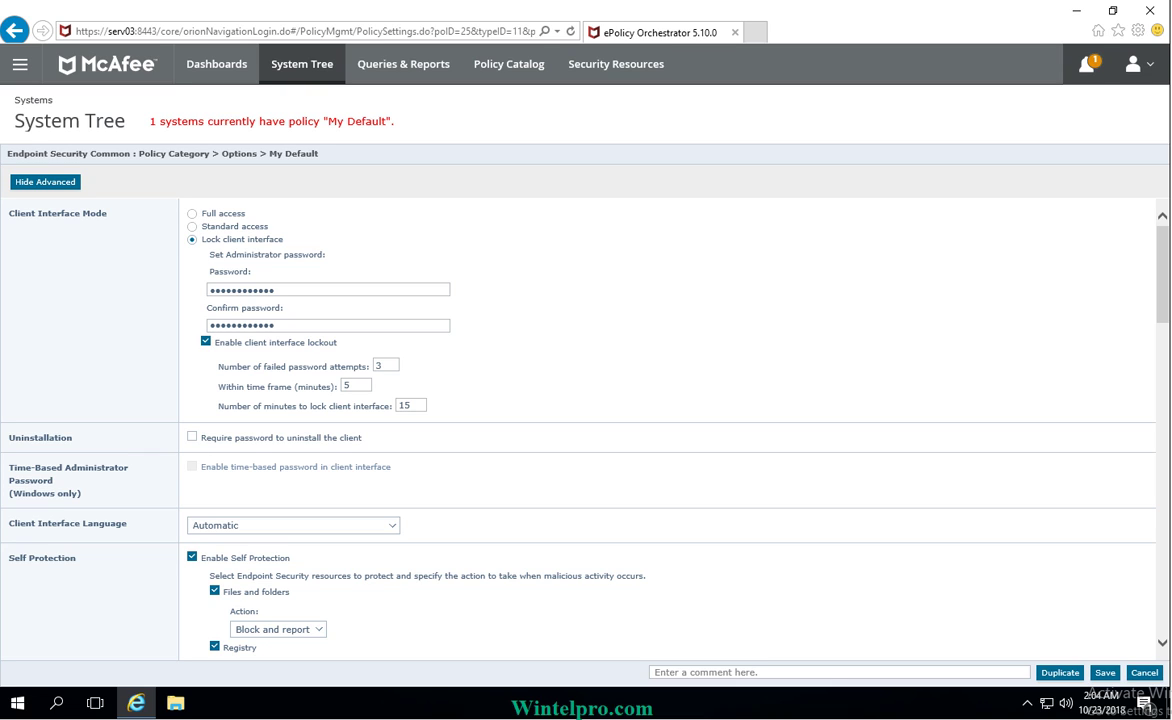
# - Require a confirmed uninstall password and save the My Default policy
pyautogui.click(192, 437)
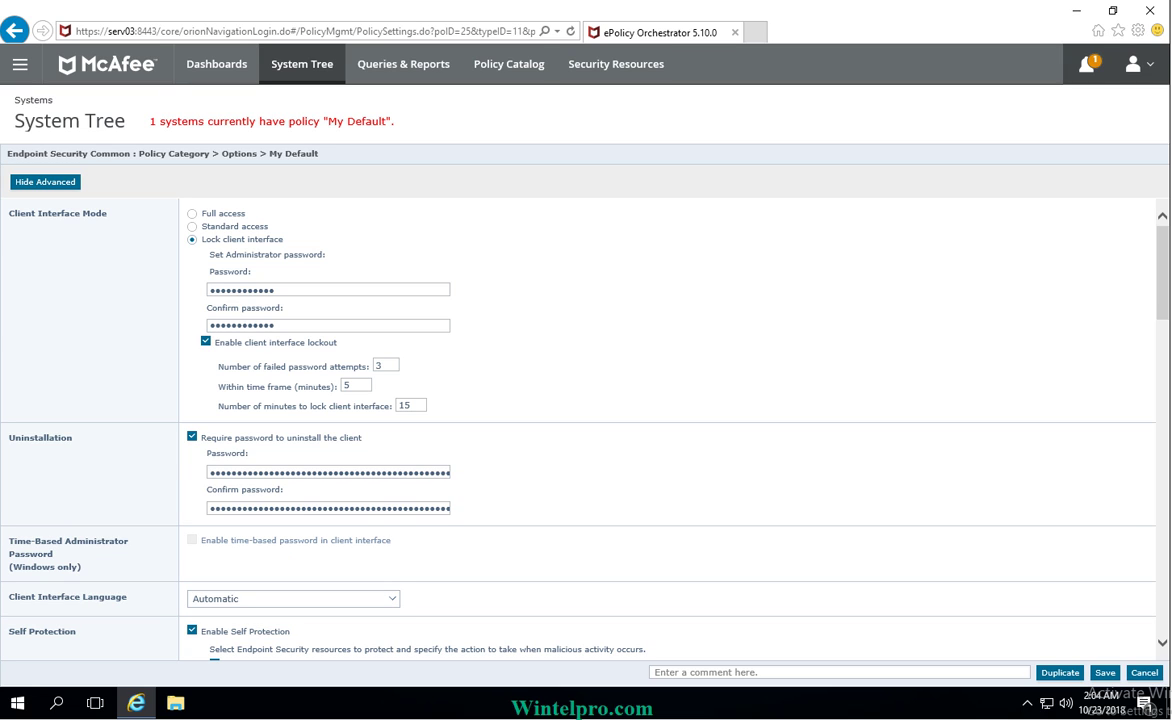
pyautogui.press('Tab')
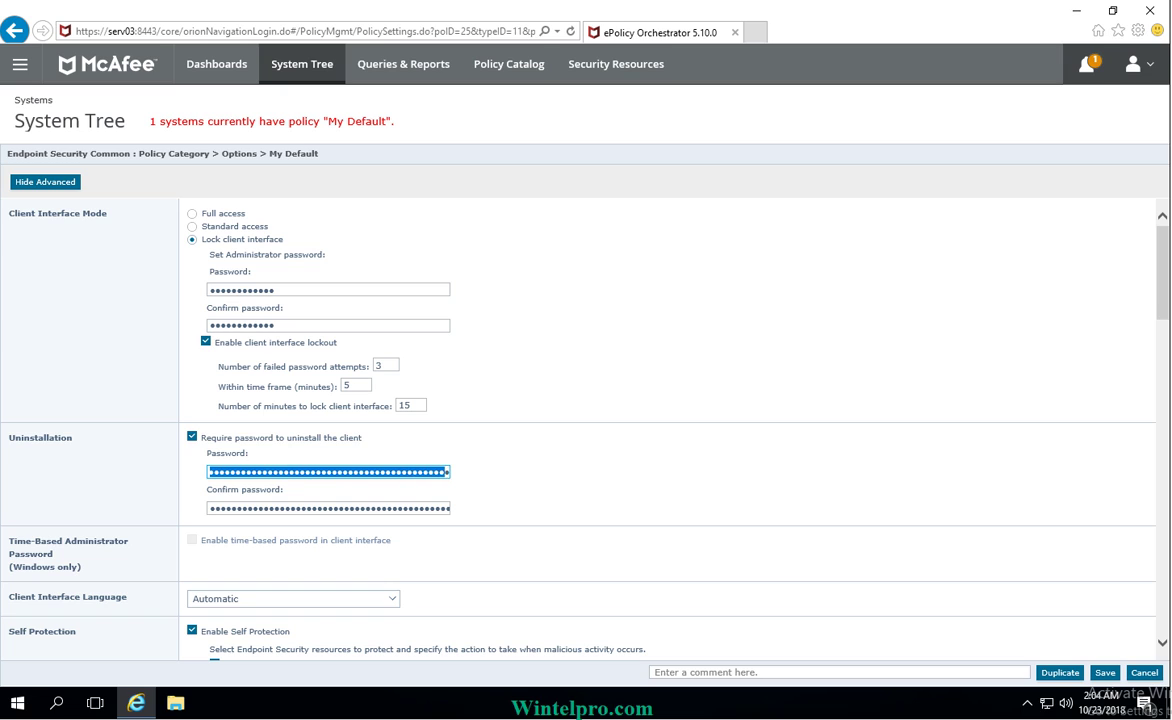
pyautogui.write('••••••••')
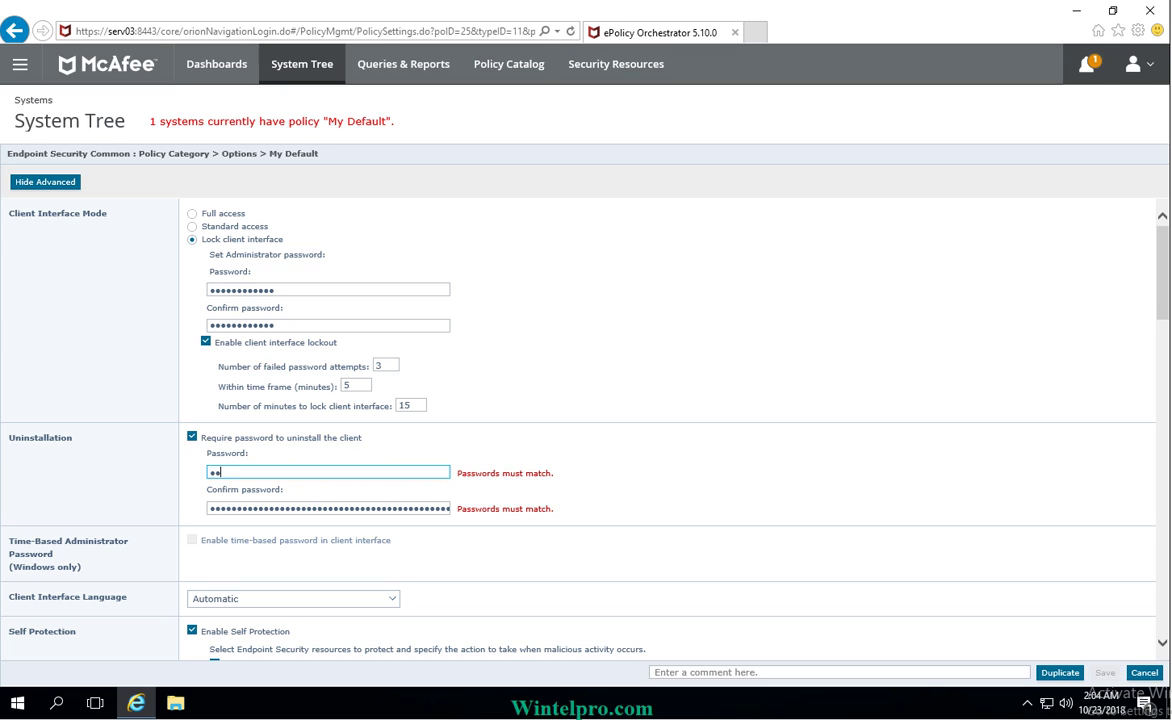
pyautogui.write('•••••')
pyautogui.press('Tab')
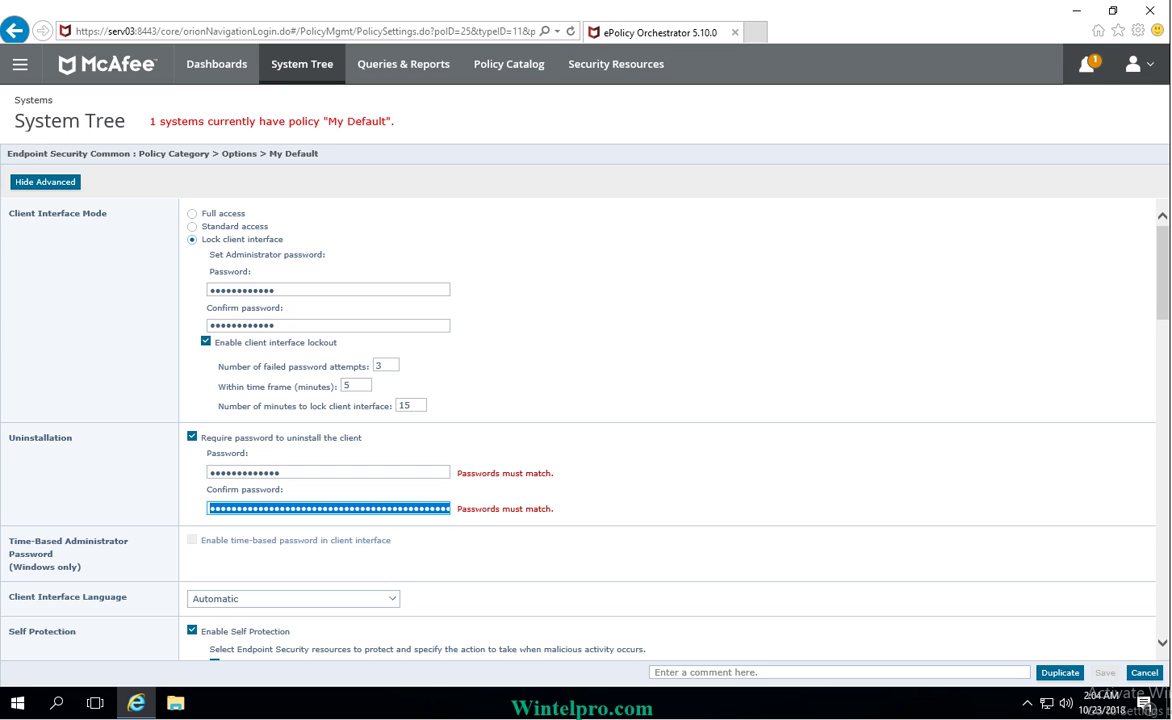
pyautogui.write('••••••••')
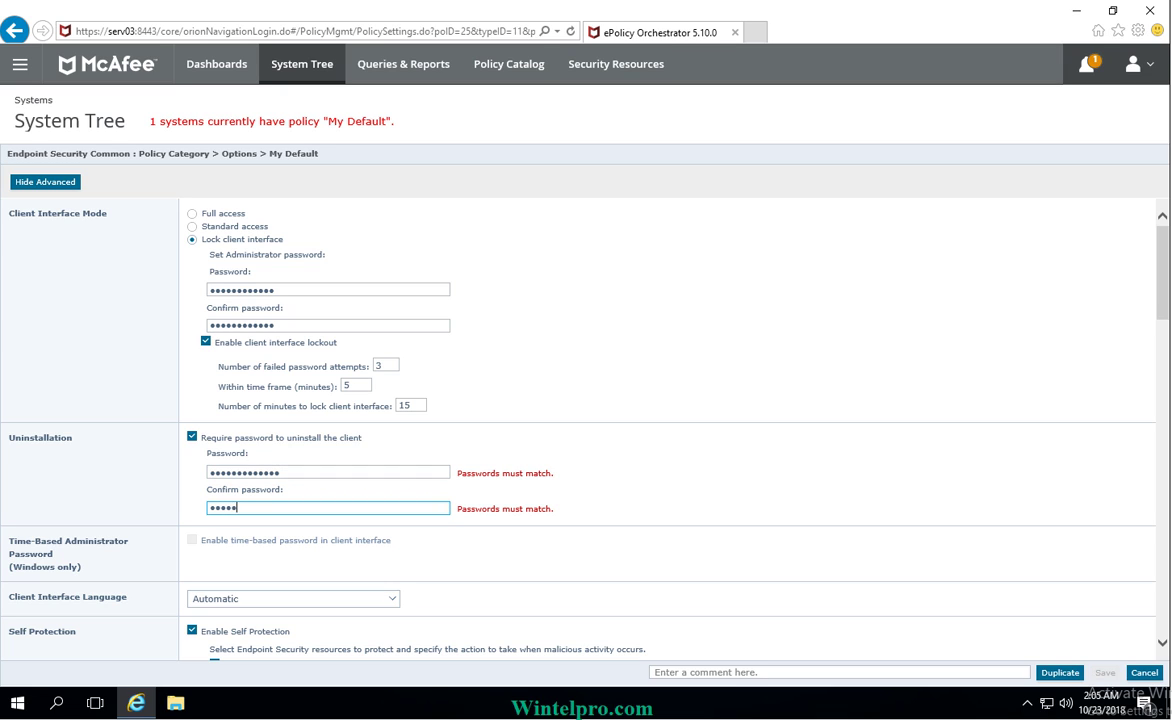
pyautogui.write('•••••')
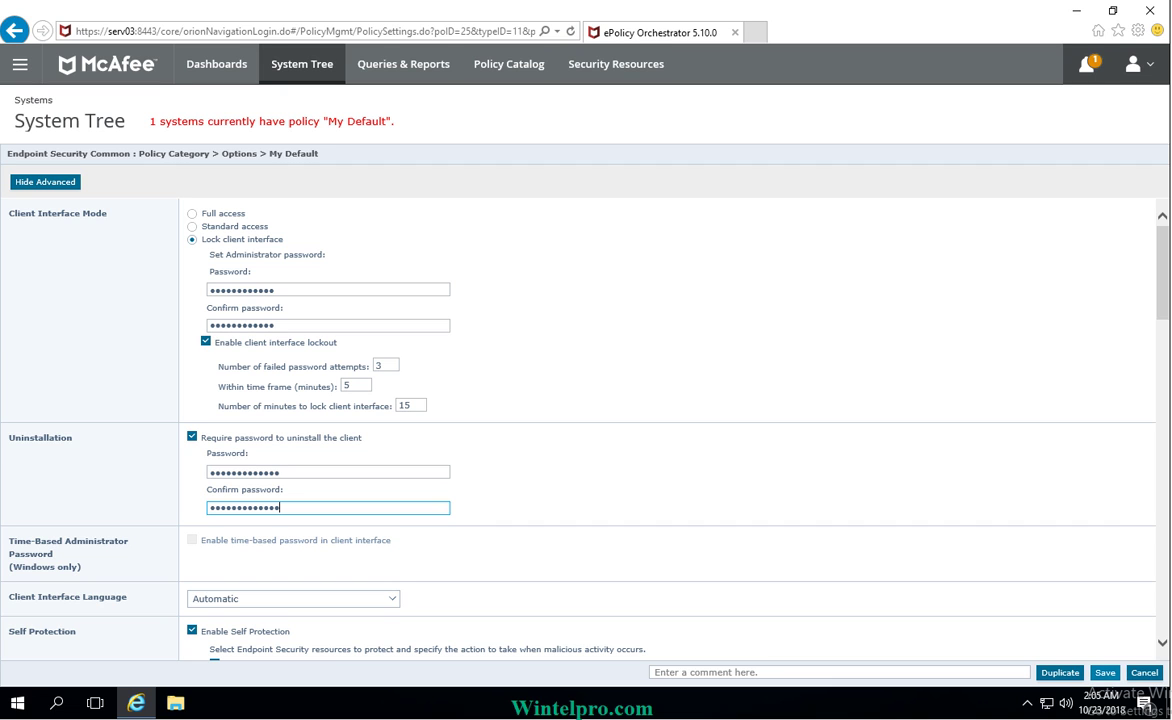
pyautogui.click(1105, 672)
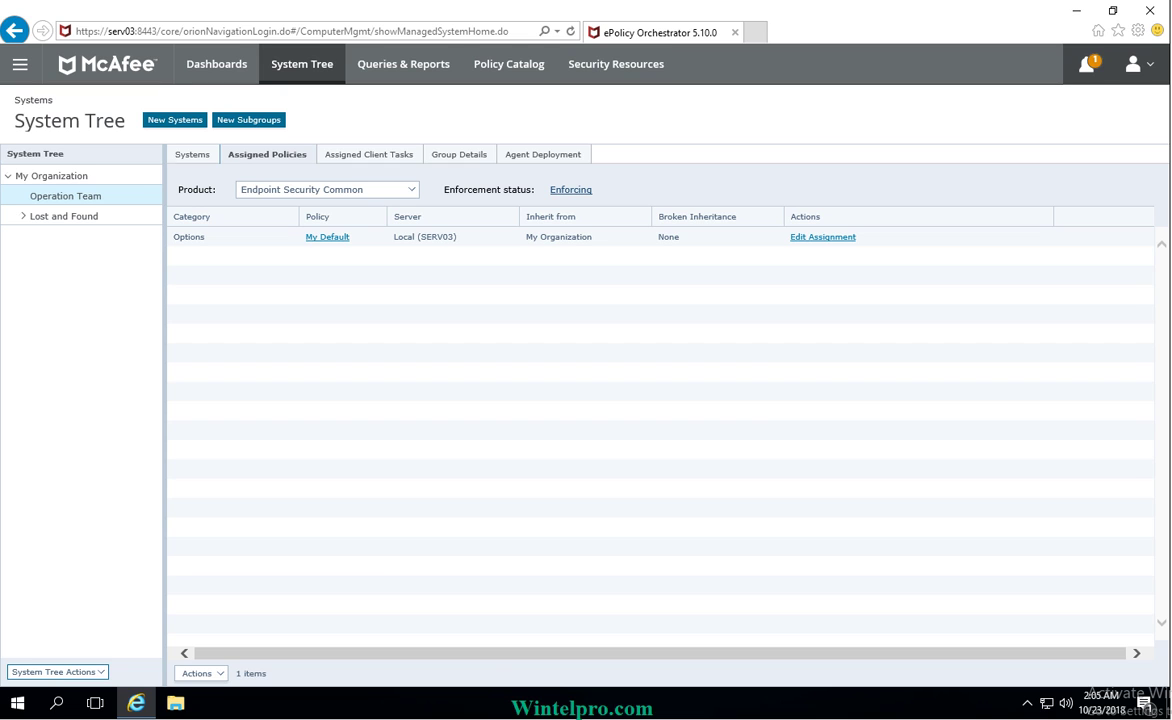
# - Wake up the WIN2019DC agent with a forced complete policy and task update
pyautogui.click(192, 154)
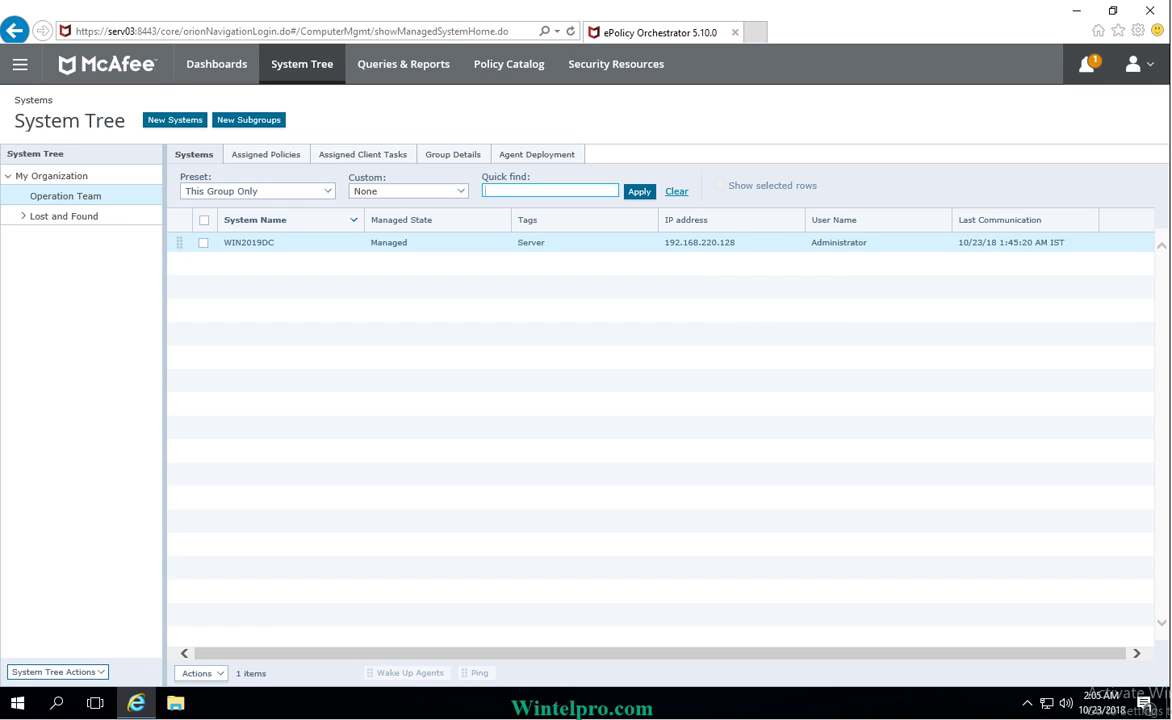
pyautogui.click(203, 242)
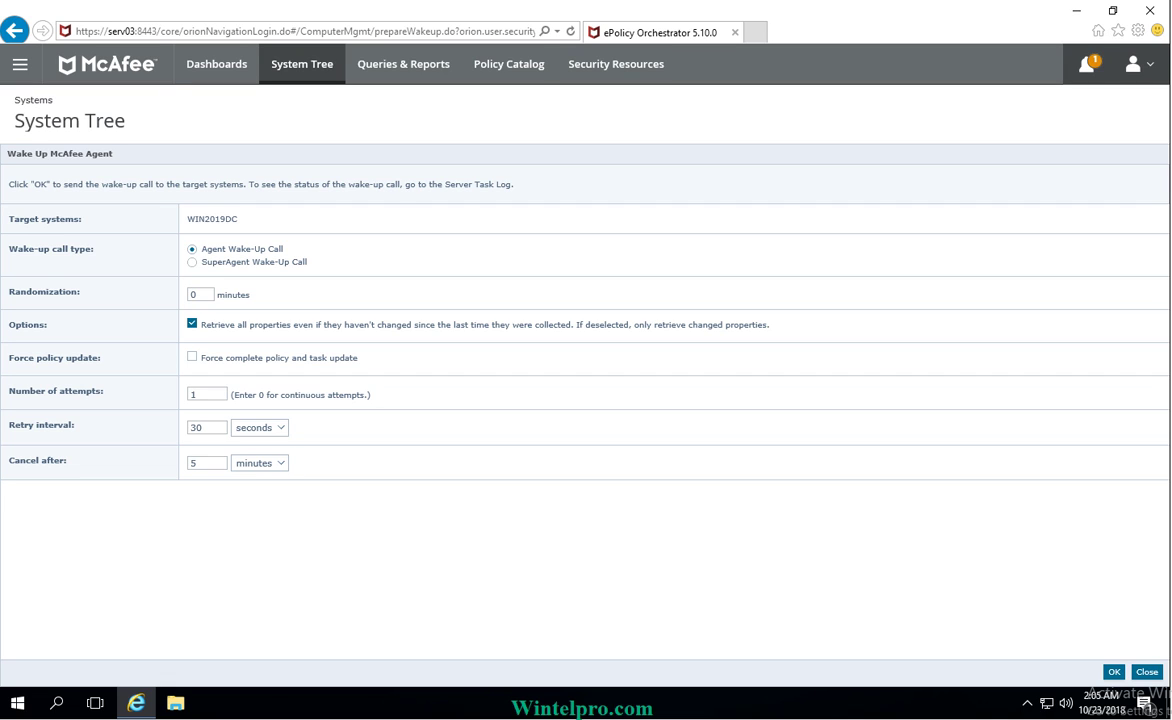
pyautogui.click(192, 356)
pyautogui.click(1113, 671)
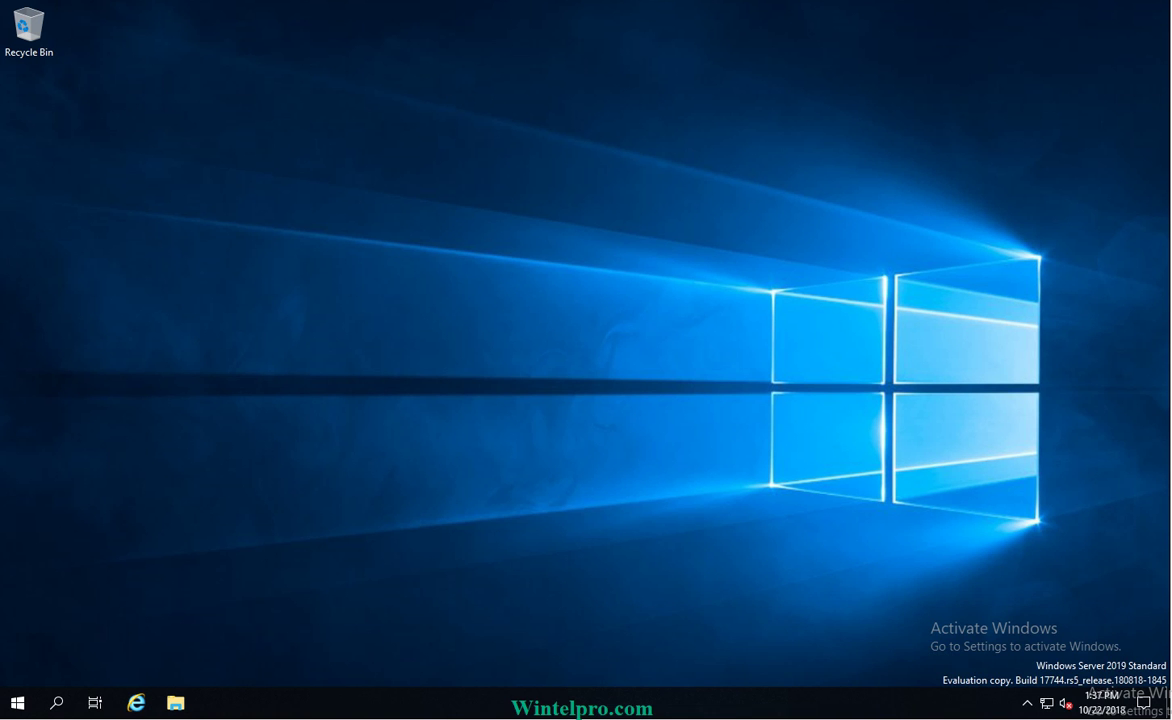
# - Open the McAfee tray icon's menu from the hidden notification-area icons
pyautogui.click(1027, 703)
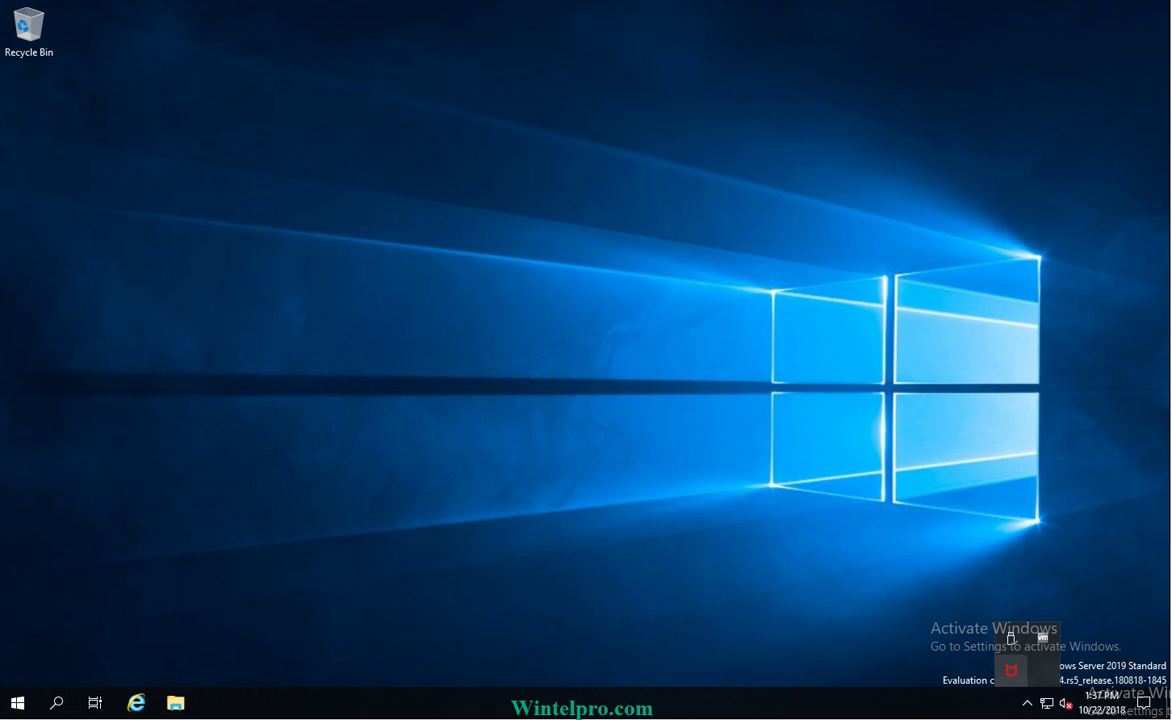
pyautogui.rightClick(1011, 670)
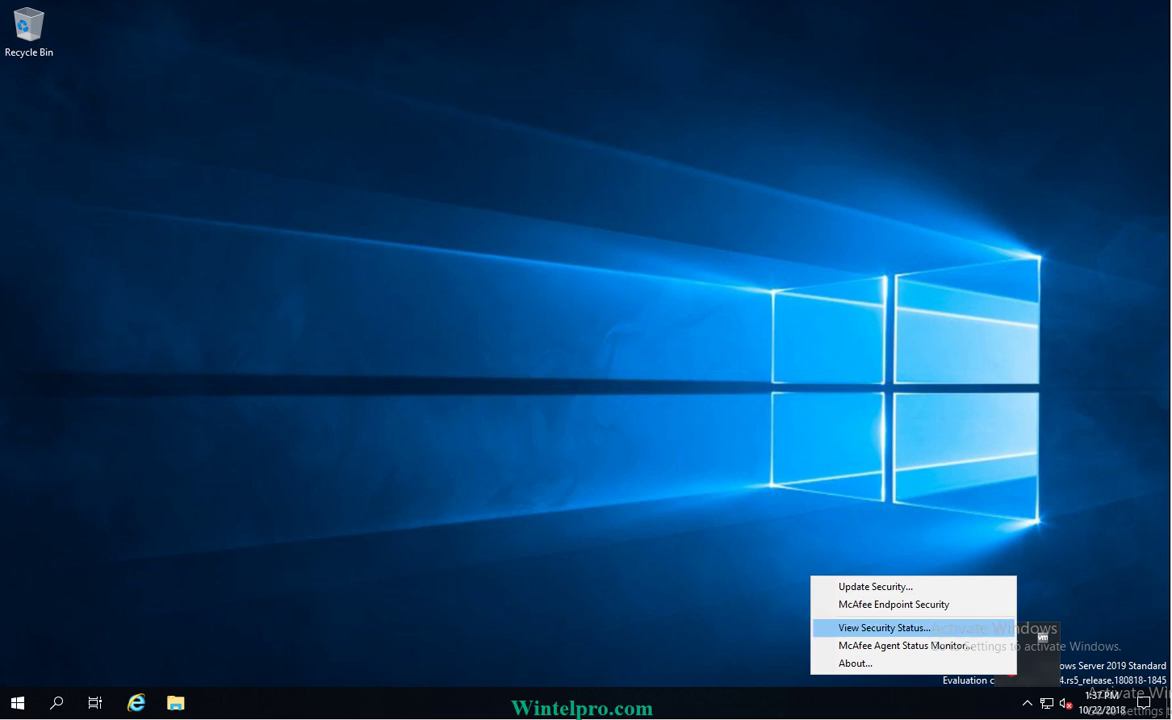
# - Check for new policies twice in McAfee Agent Status Monitor, review the log, then minimize it
pyautogui.click(895, 645)
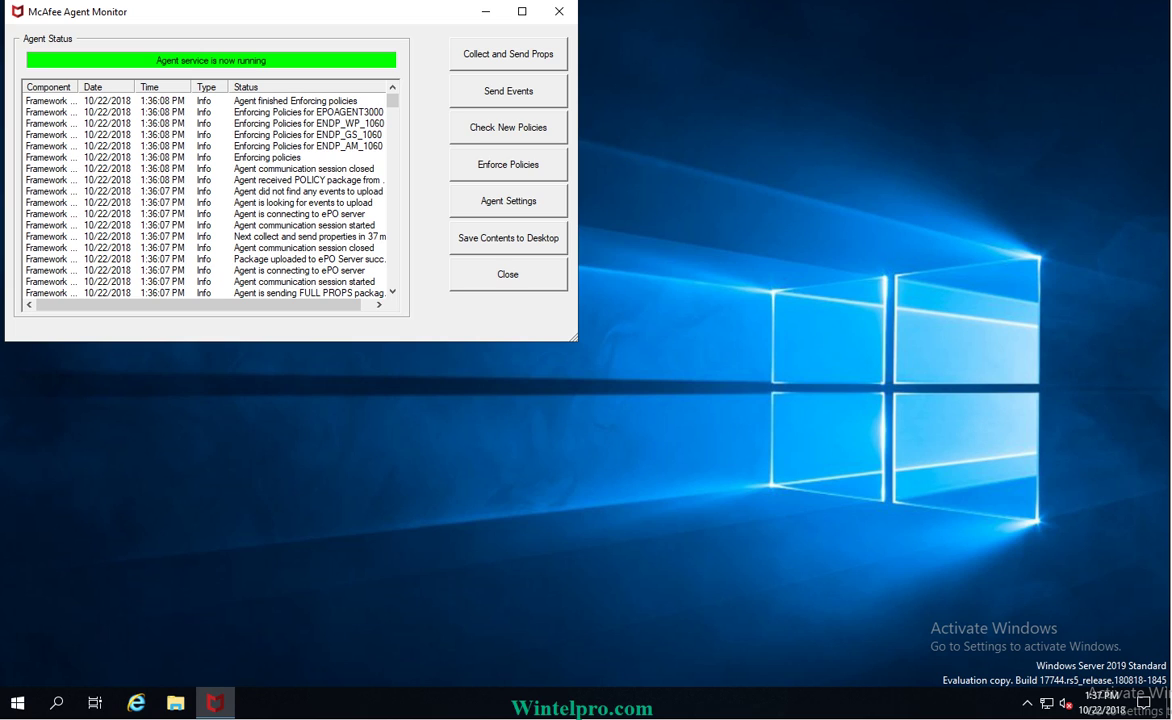
pyautogui.click(508, 127)
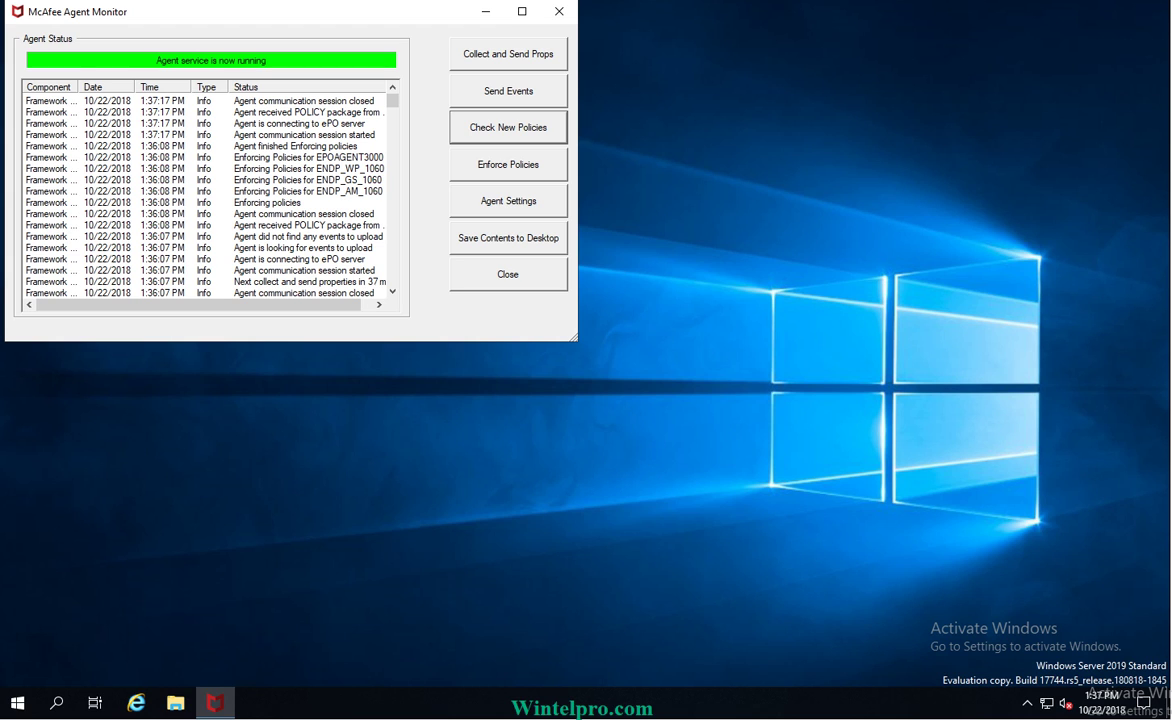
pyautogui.moveTo(573, 337); pyautogui.dragTo(755, 476)
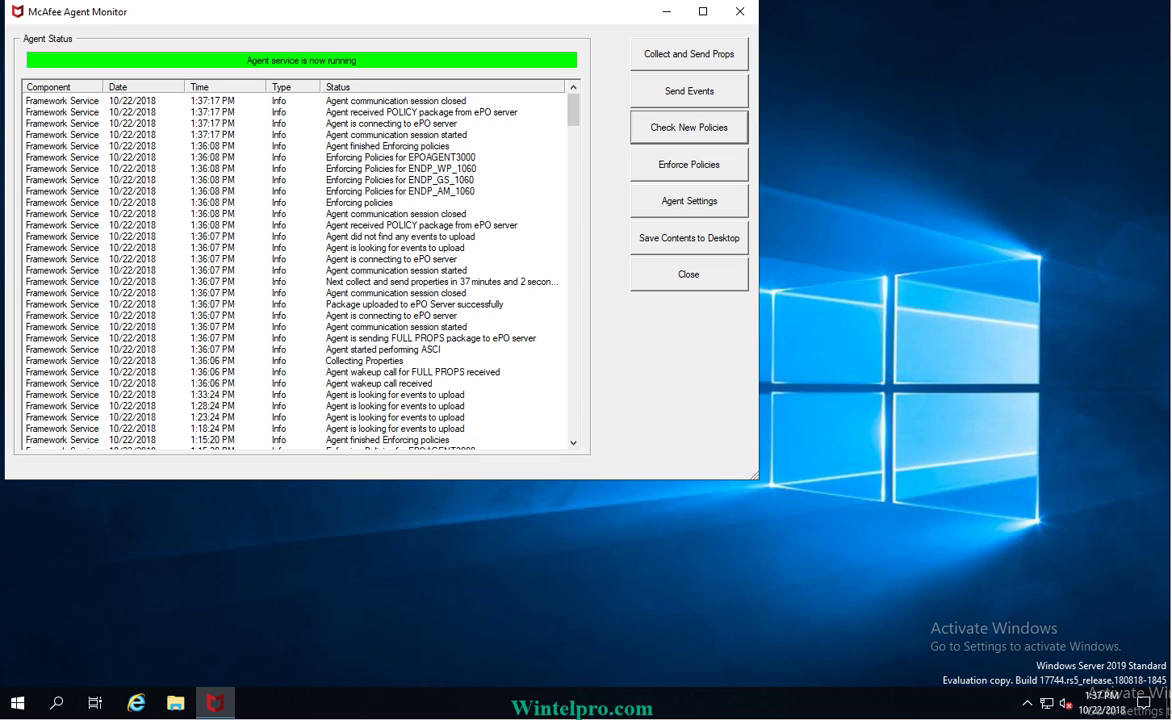
pyautogui.click(300, 281)
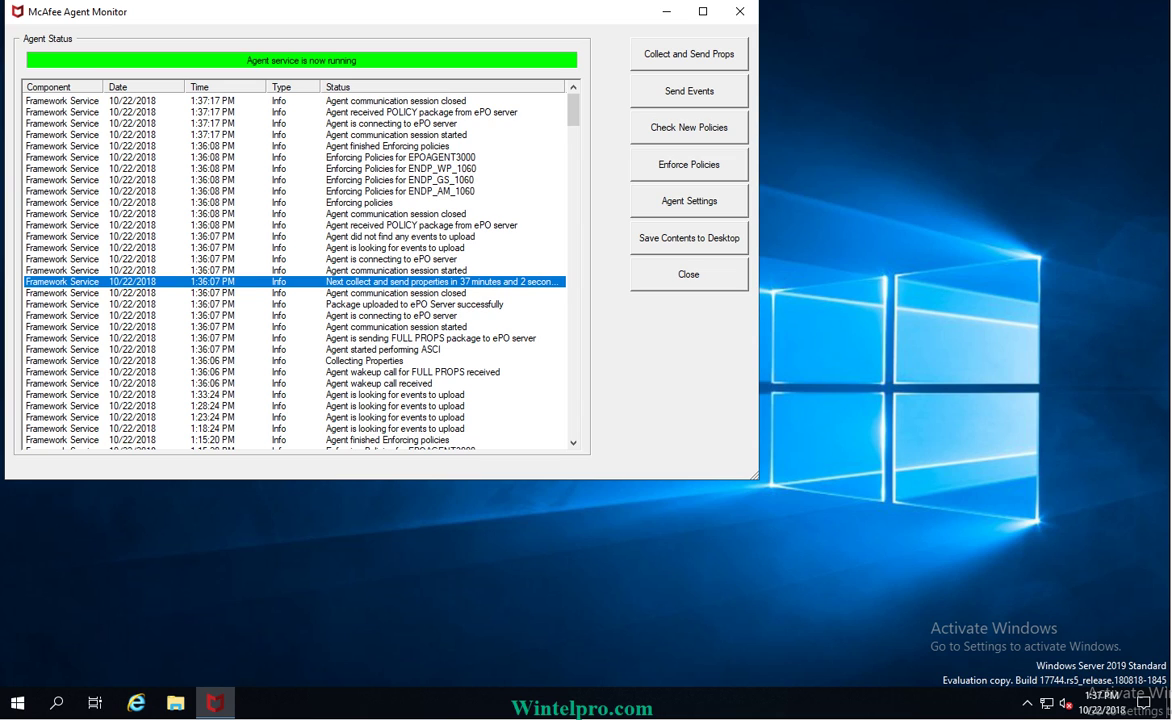
pyautogui.click(689, 127)
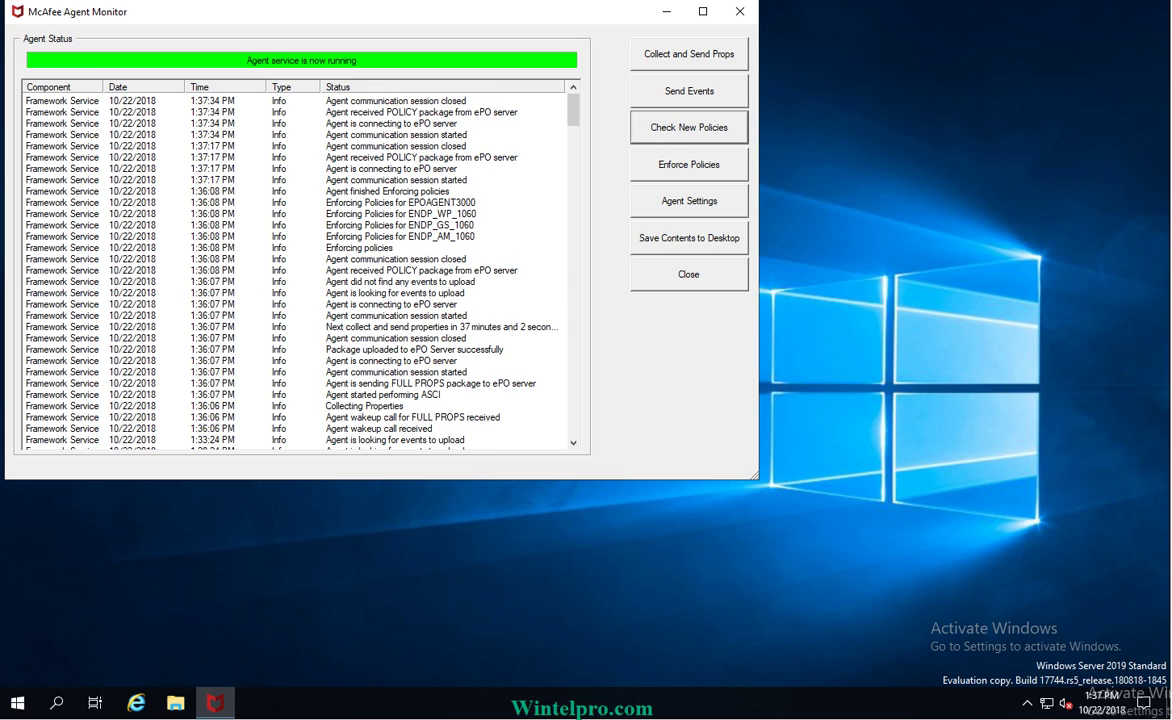
pyautogui.press('super+d')
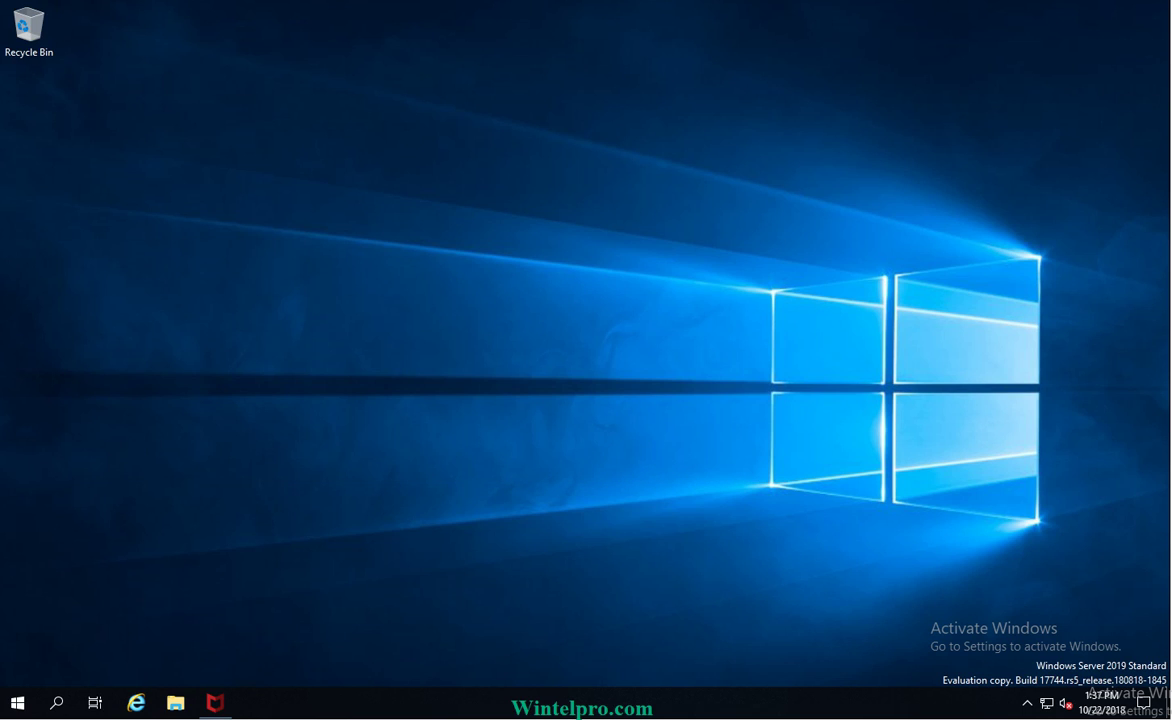
# - Launch McAfee Endpoint Security from the tray menu, reaching the Administrator Log On prompt
pyautogui.click(1027, 703)
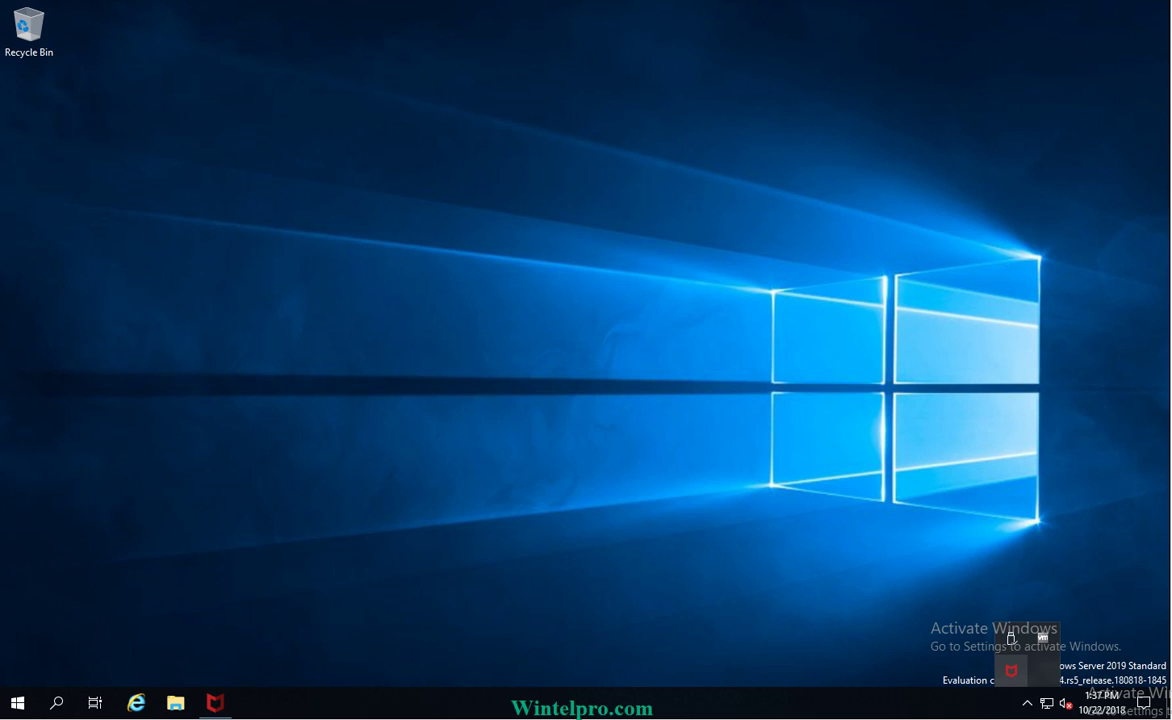
pyautogui.rightClick(1011, 670)
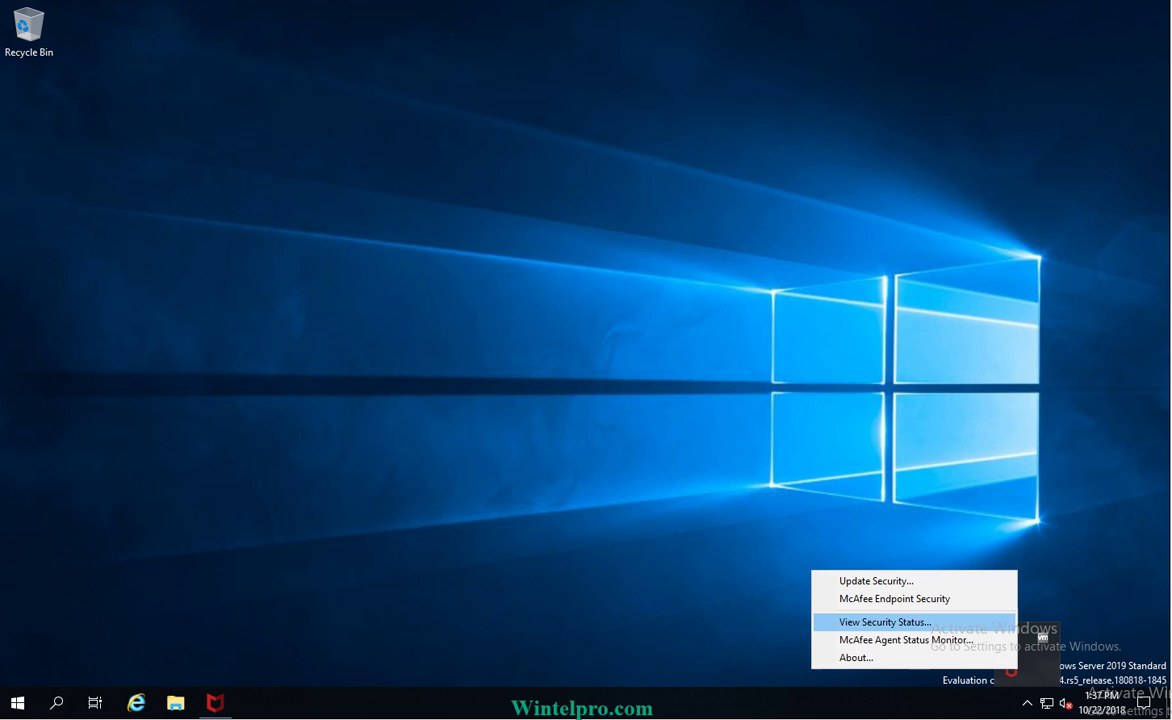
pyautogui.click(894, 598)
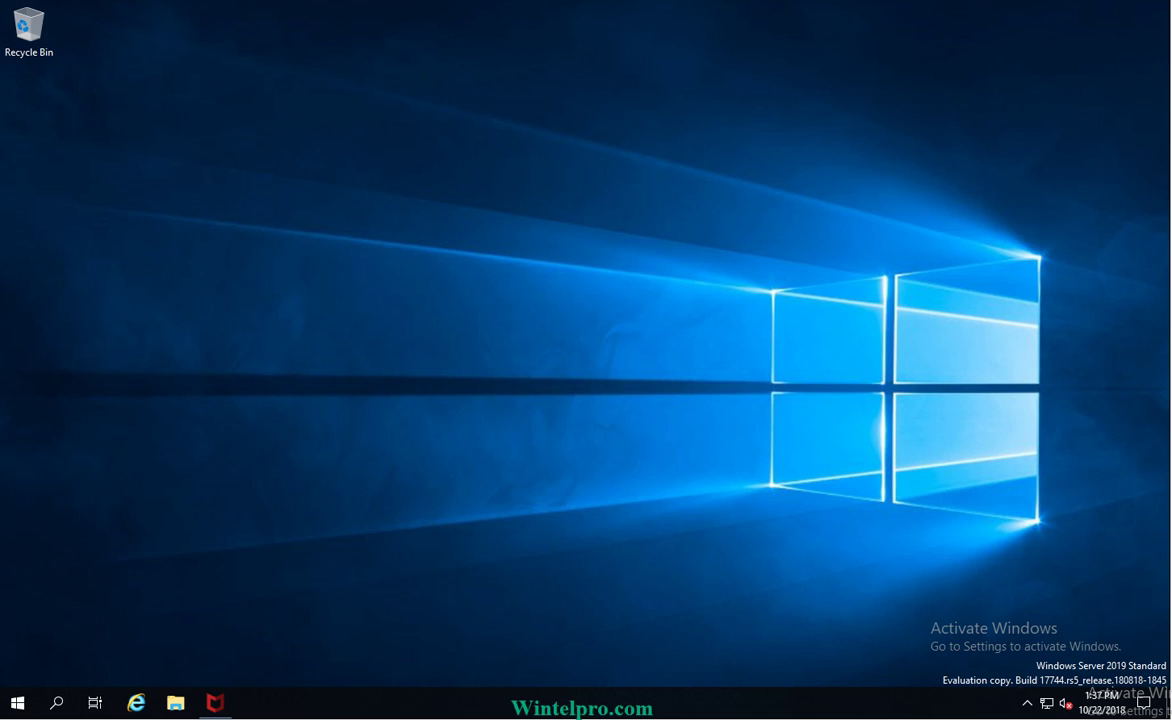
pyautogui.click(1027, 702)
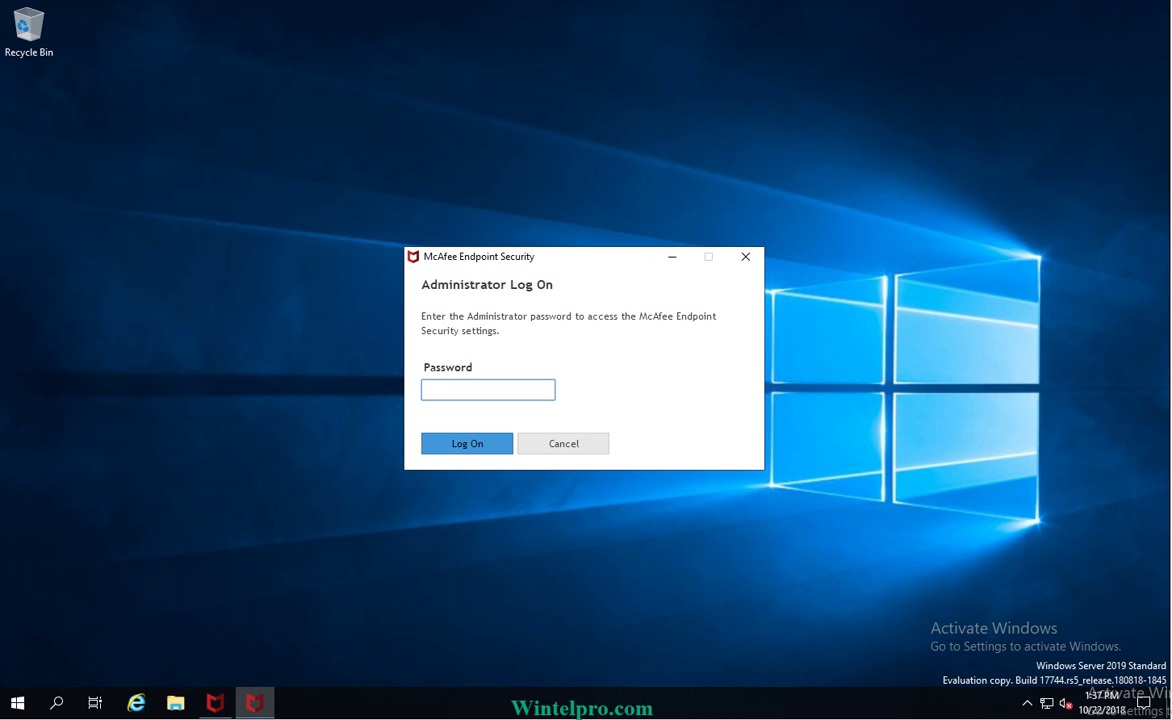
# - Log on as administrator, re-entering the password after the Incorrect password error, to unlock the Status page
pyautogui.write('••••••••••••••••')
pyautogui.press('Return')
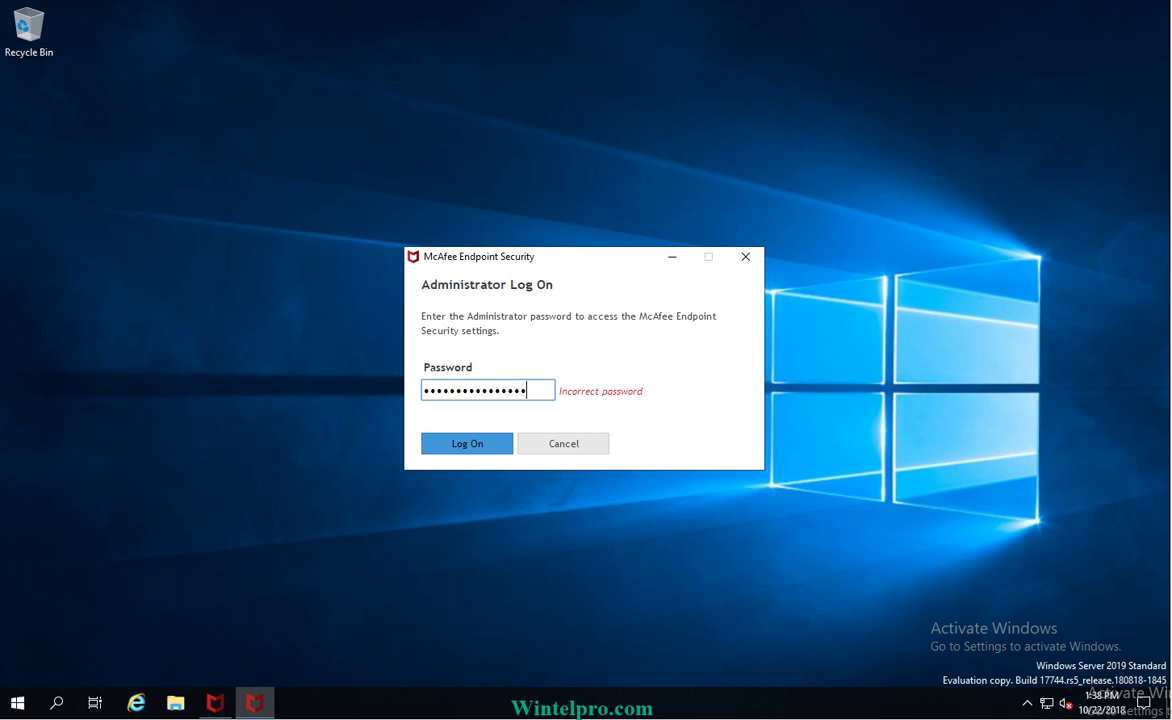
pyautogui.hotkey('ctrl', 'a')
pyautogui.write('********')
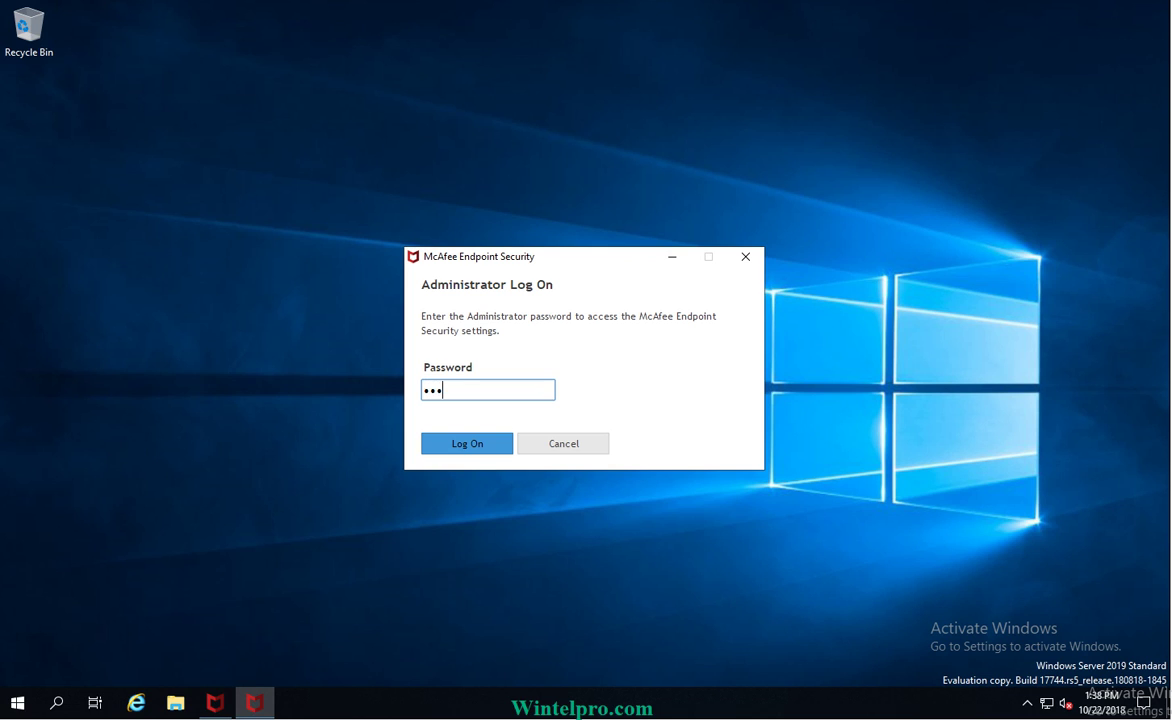
pyautogui.write('******')
pyautogui.press('Return')
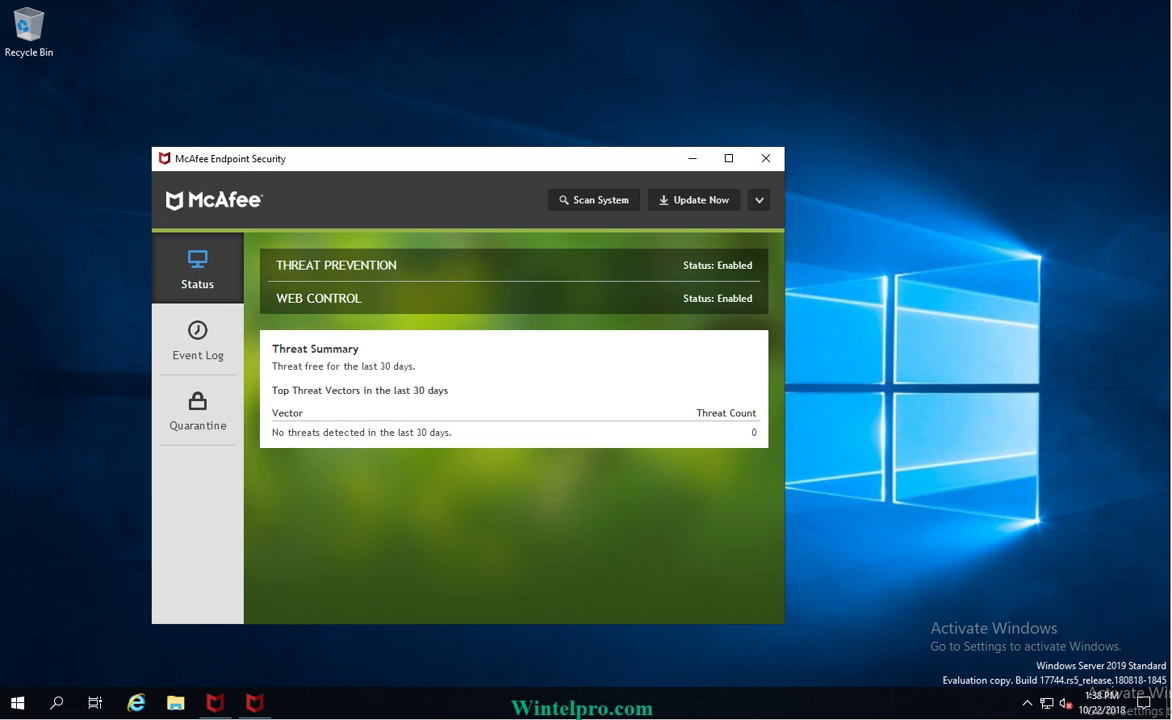